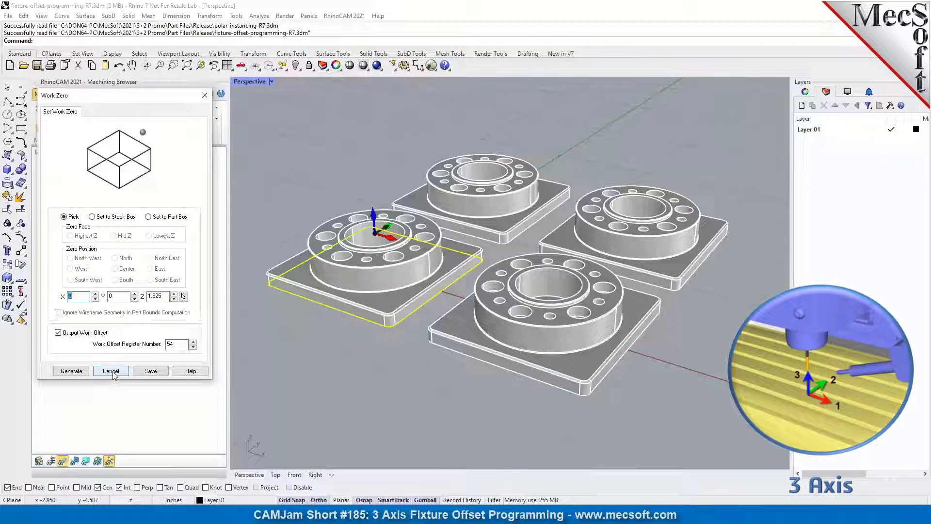
Leave the first work zero's settings and view the toolpaths of MOp Set (Work Offset 1).
{"action": "left_click", "coordinate": [111, 371]}
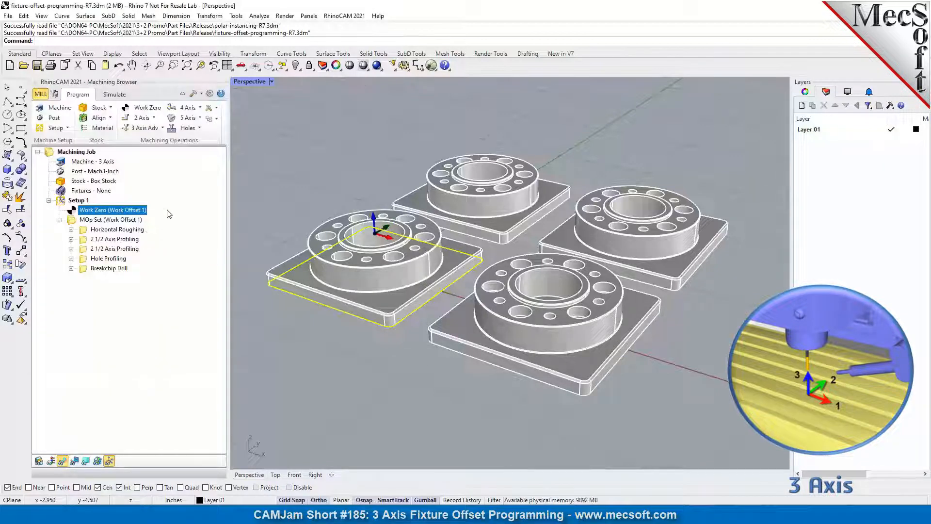
{"action": "left_click", "coordinate": [74, 222]}
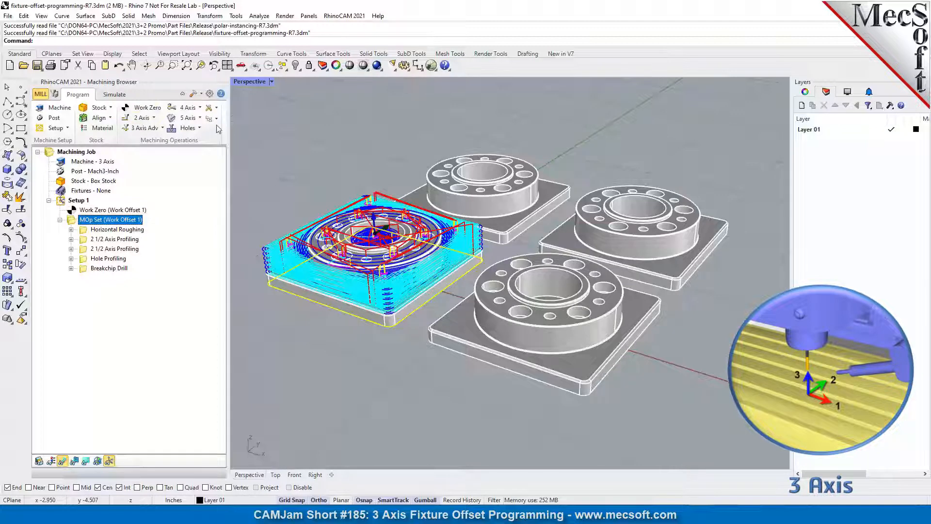
{"action": "left_click", "coordinate": [216, 108]}
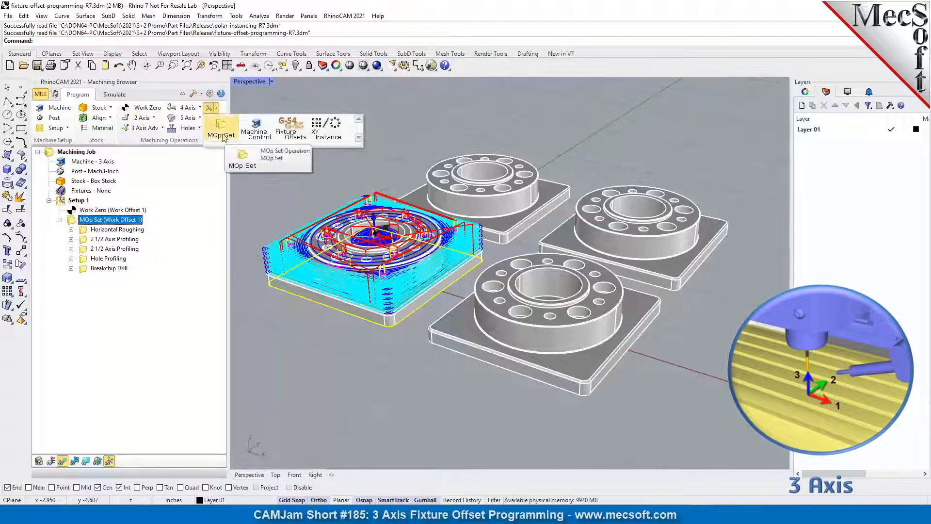
{"action": "left_click", "coordinate": [129, 304]}
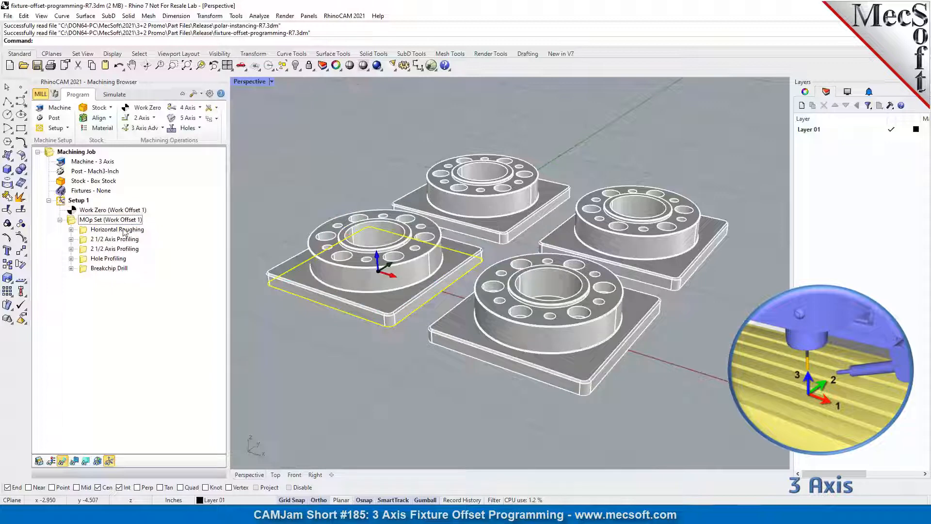
Generate a work zero after Breakchip Drill at X 7.5, Y 0, Z 1.625 with work offset output enabled.
{"action": "left_click", "coordinate": [85, 270]}
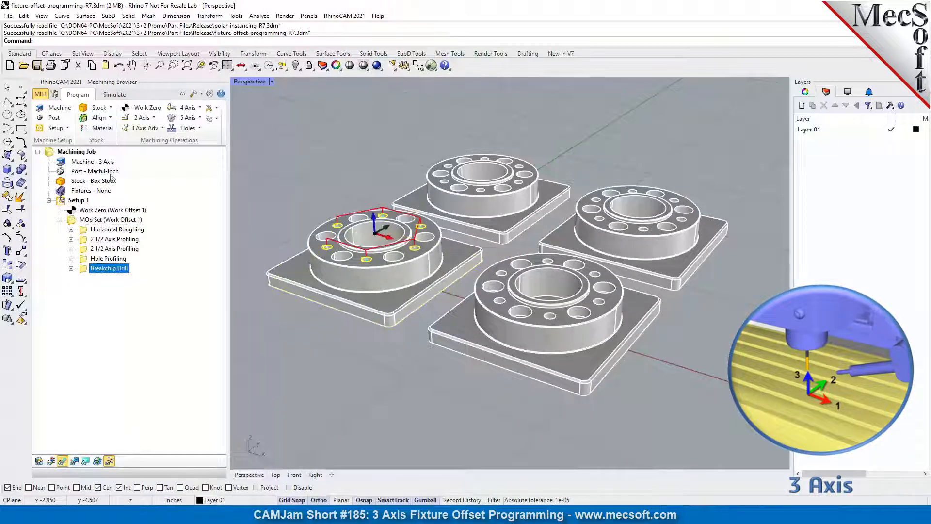
{"action": "left_click", "coordinate": [147, 107]}
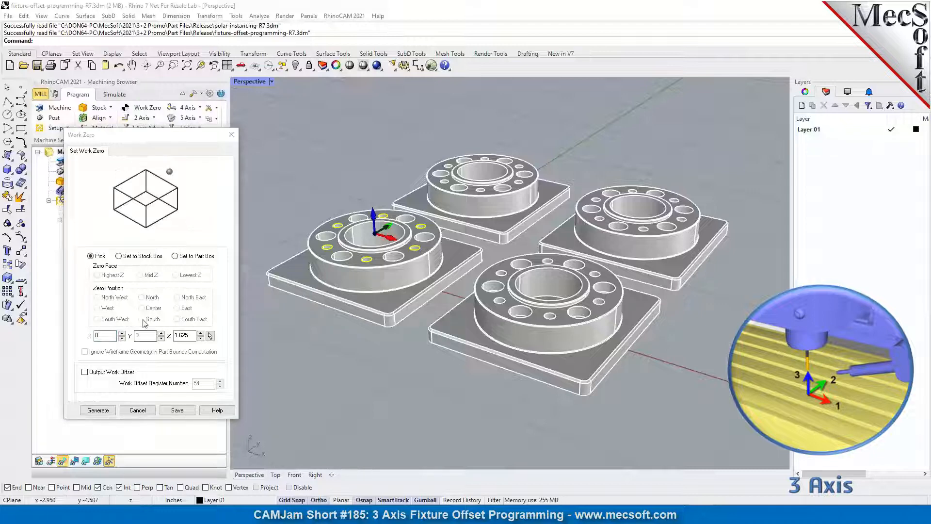
{"action": "left_click", "coordinate": [108, 337]}
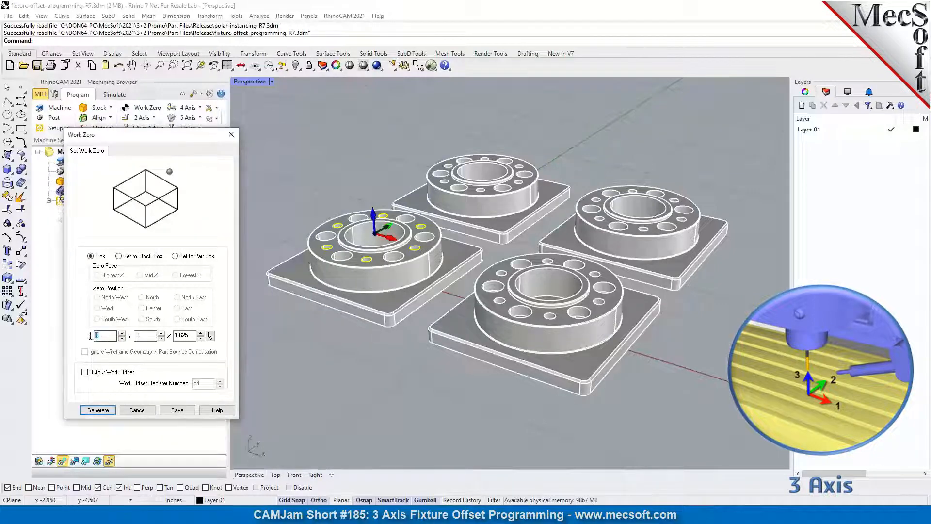
{"action": "double_click", "coordinate": [192, 335]}
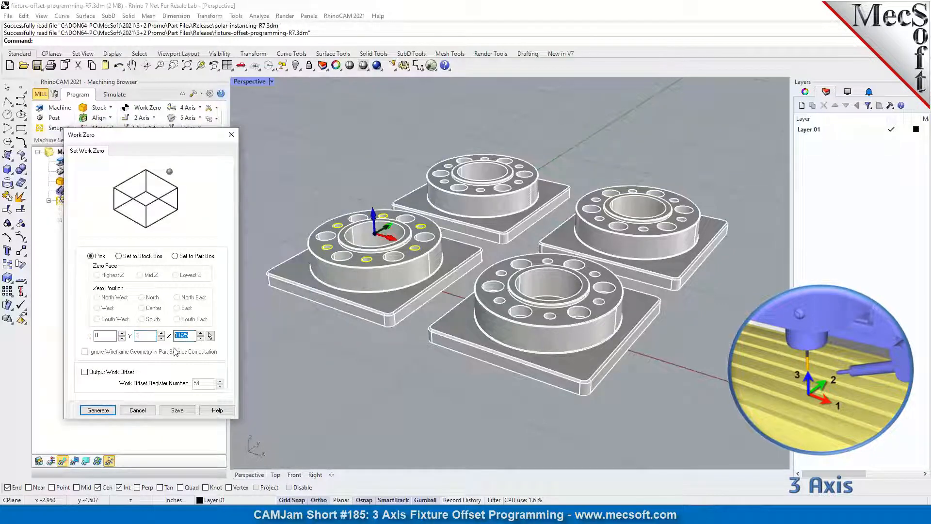
{"action": "double_click", "coordinate": [111, 335]}
{"action": "type", "text": "7.5"}
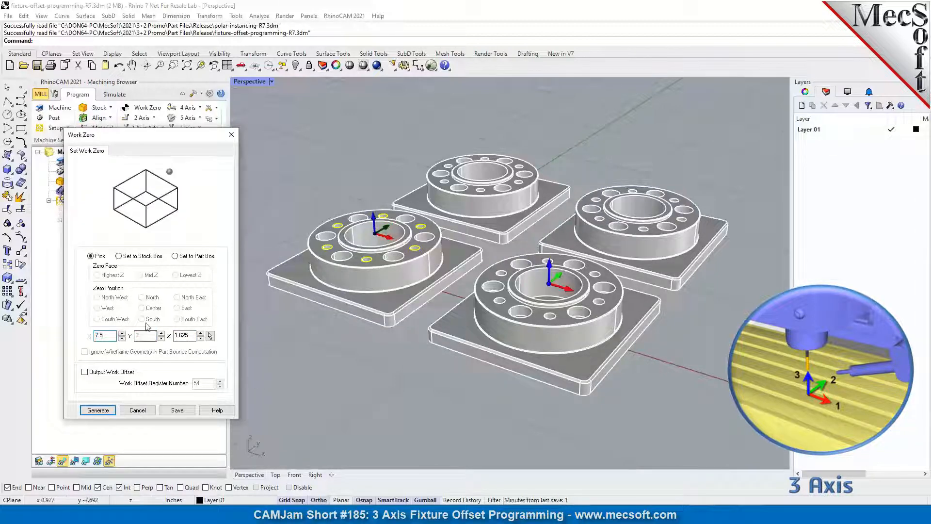
{"action": "left_click_drag", "start_coordinate": [194, 335], "coordinate": [154, 335]}
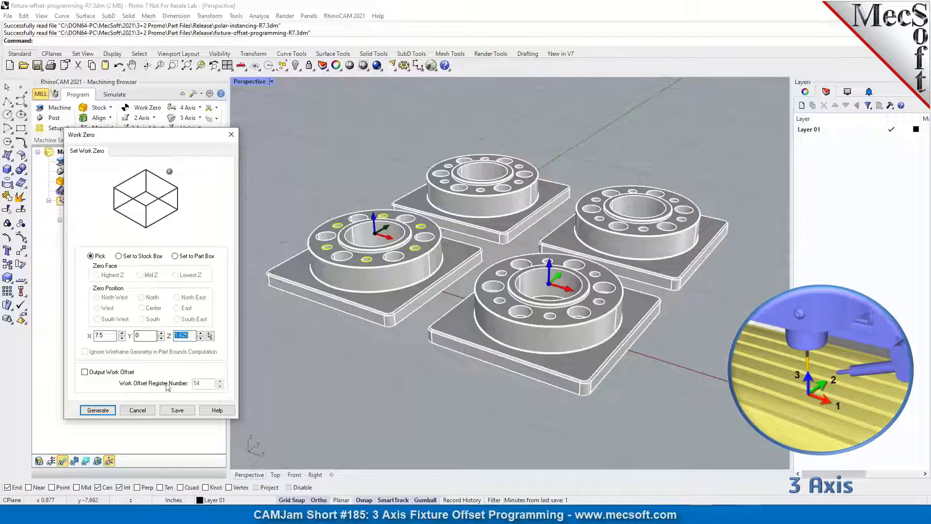
{"action": "left_click", "coordinate": [85, 372]}
{"action": "left_click", "coordinate": [98, 410]}
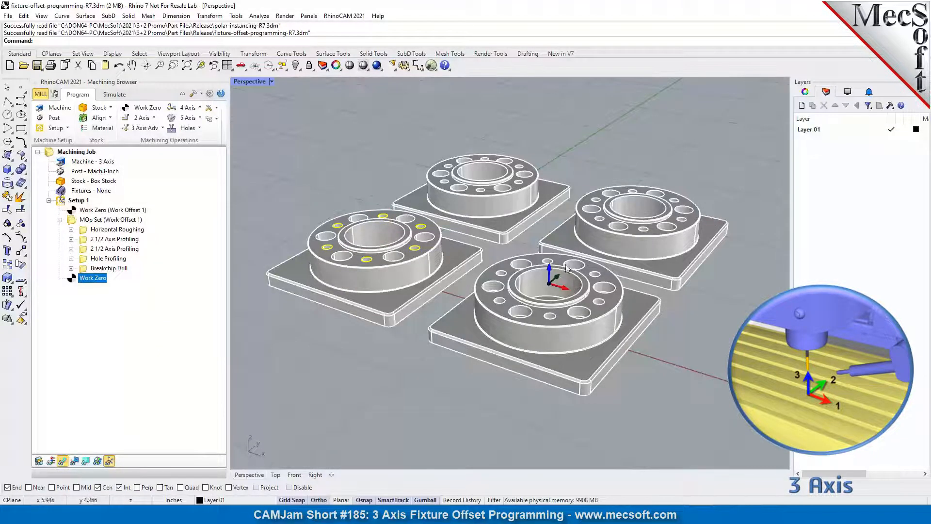
Rename the newly added work zero as "Work Zero (Work Offset 2)".
{"action": "left_click", "coordinate": [96, 281]}
{"action": "left_click", "coordinate": [111, 280]}
{"action": "type", "text": "("}
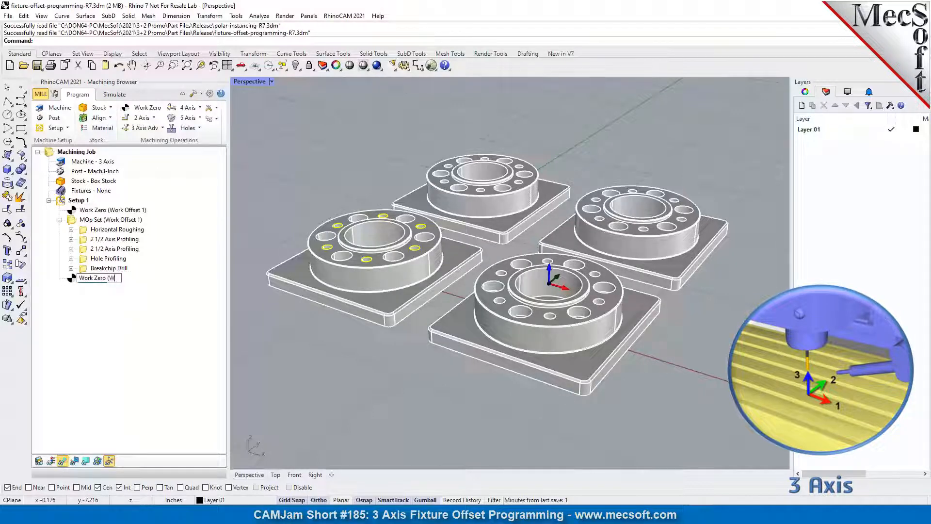
{"action": "type", "text": "Work Offset 2"}
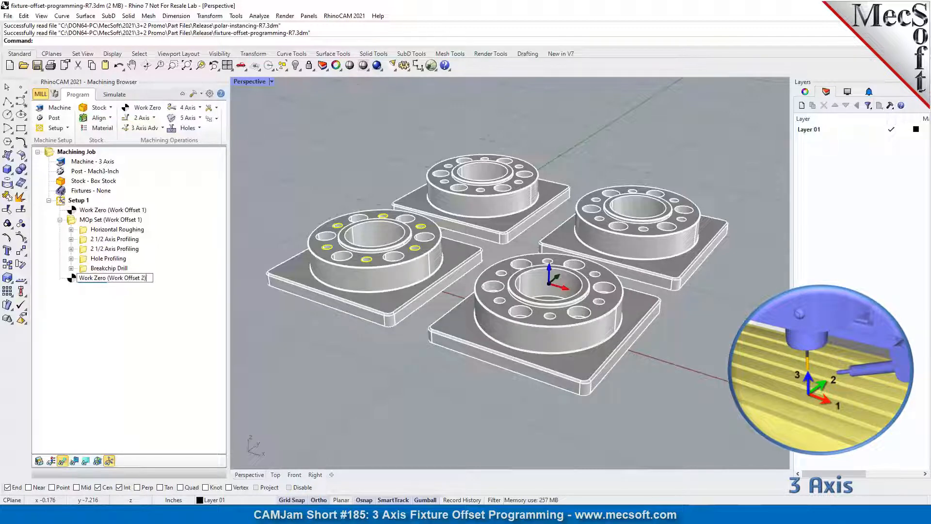
{"action": "key", "text": "Return"}
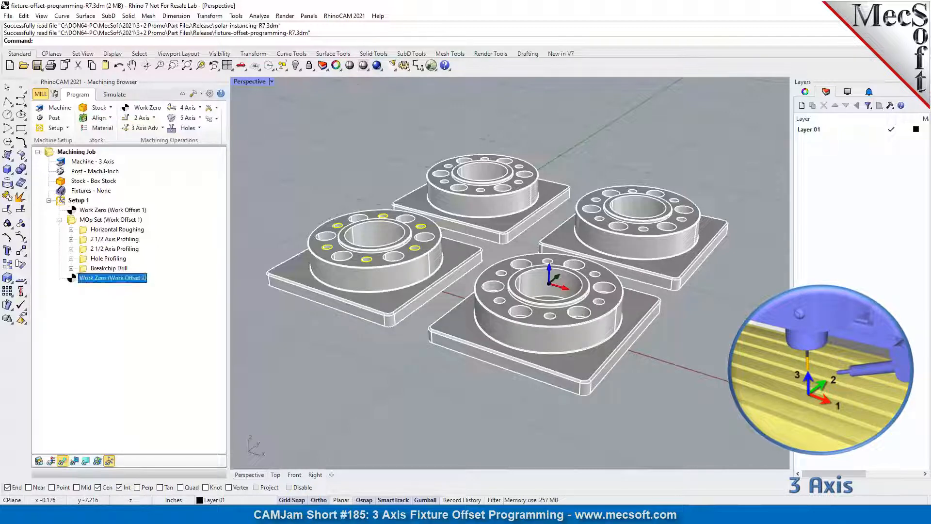
Generate another work zero on the next part at X 0, Y 7.5, Z 1.625.
{"action": "left_click", "coordinate": [146, 111]}
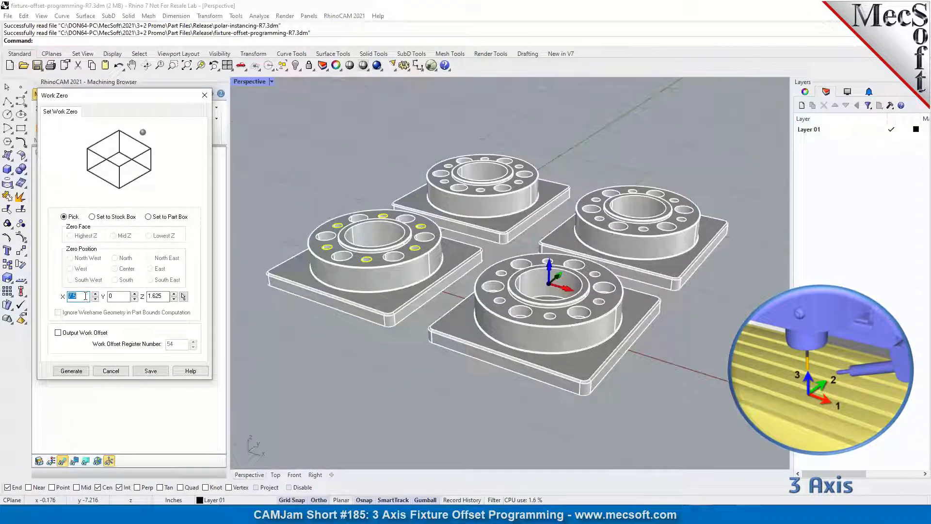
{"action": "type", "text": "0"}
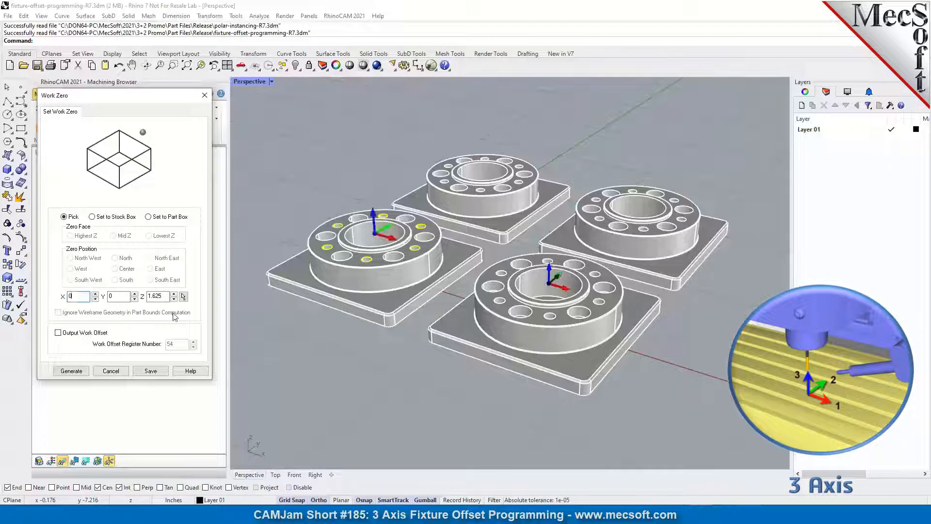
{"action": "key", "text": "Tab"}
{"action": "type", "text": "7.5"}
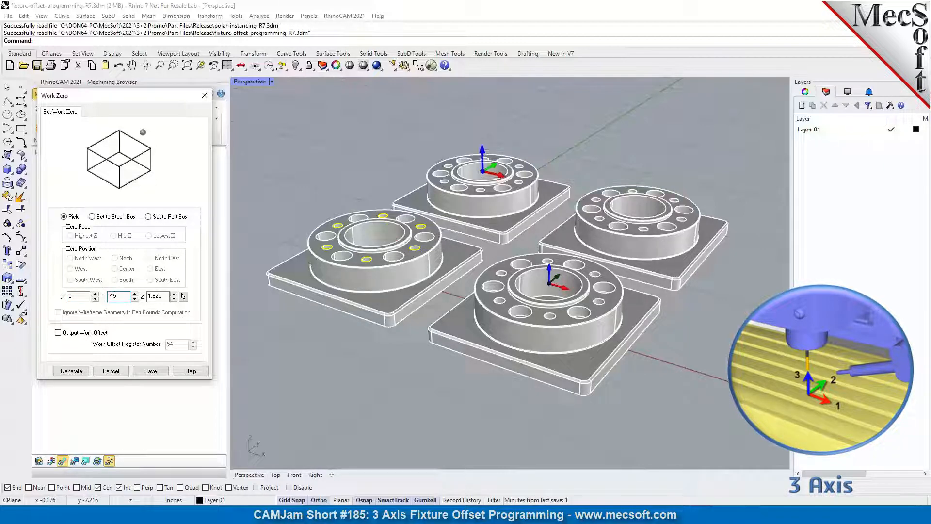
{"action": "key", "text": "Tab"}
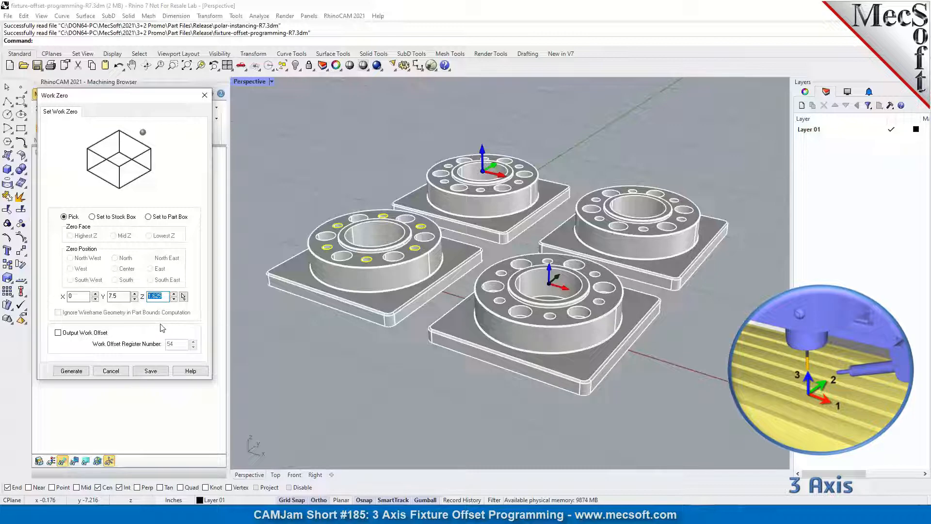
{"action": "left_click", "coordinate": [72, 372]}
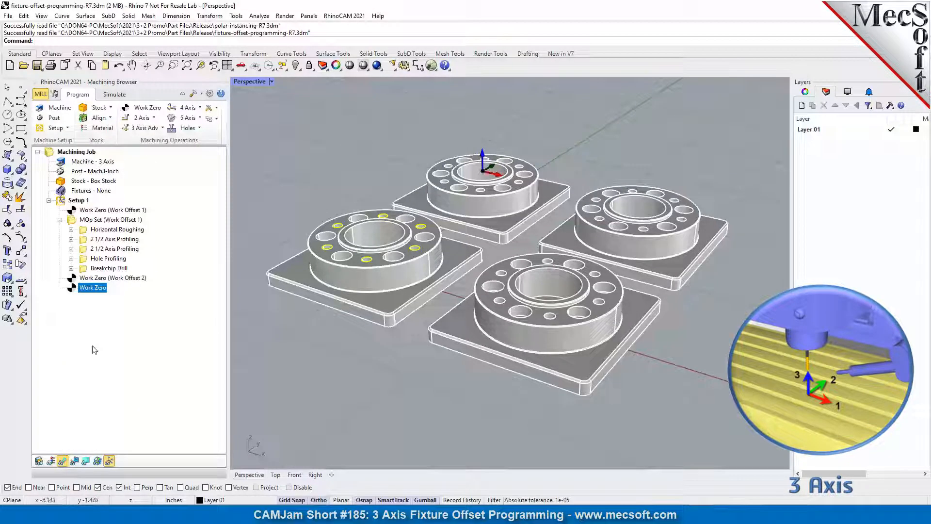
Rename the third work zero in the machining job as "Work Zero (Work Offset 3)".
{"action": "left_click", "coordinate": [105, 289]}
{"action": "type", "text": "("}
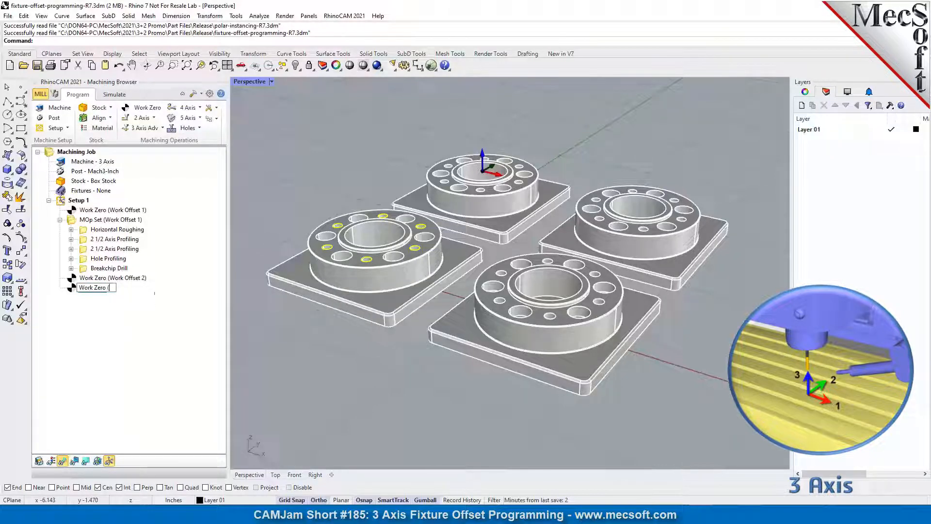
{"action": "type", "text": "Work Offset 3)"}
{"action": "key", "text": "Return"}
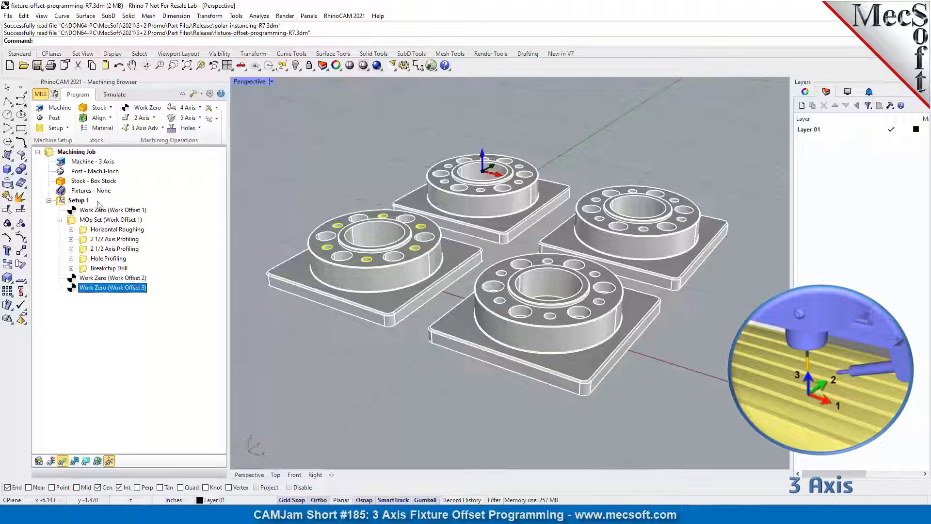
Generate a fourth work zero on the remaining part at X 7.5, Y 7.5, Z 1.625.
{"action": "left_click", "coordinate": [150, 109]}
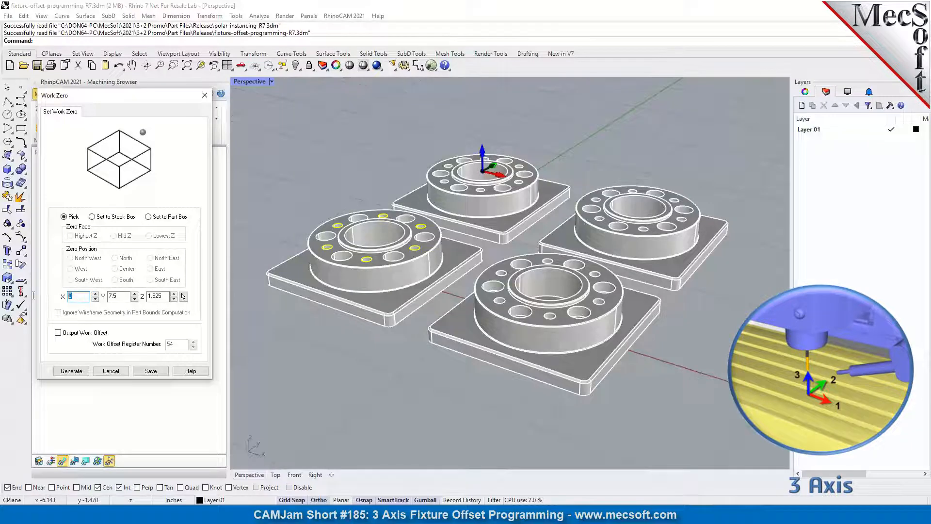
{"action": "type", "text": "7.5"}
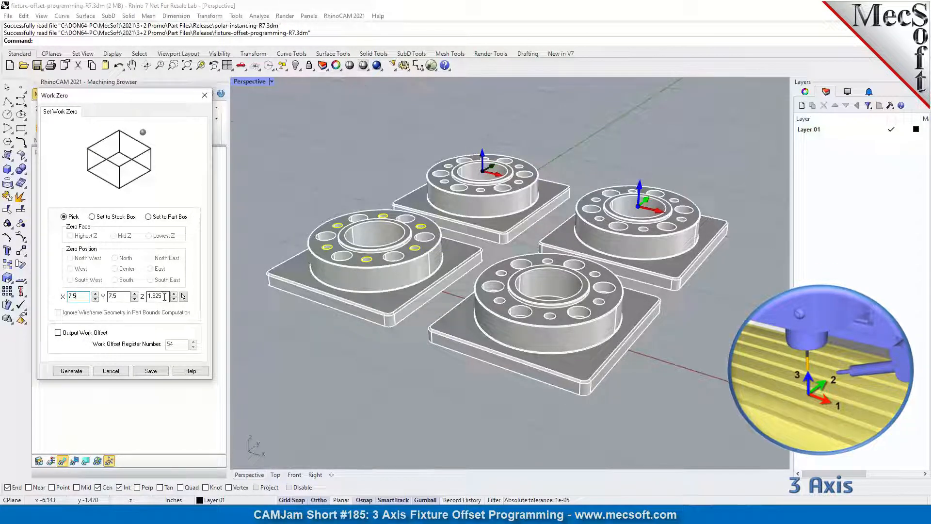
{"action": "left_click", "coordinate": [77, 372]}
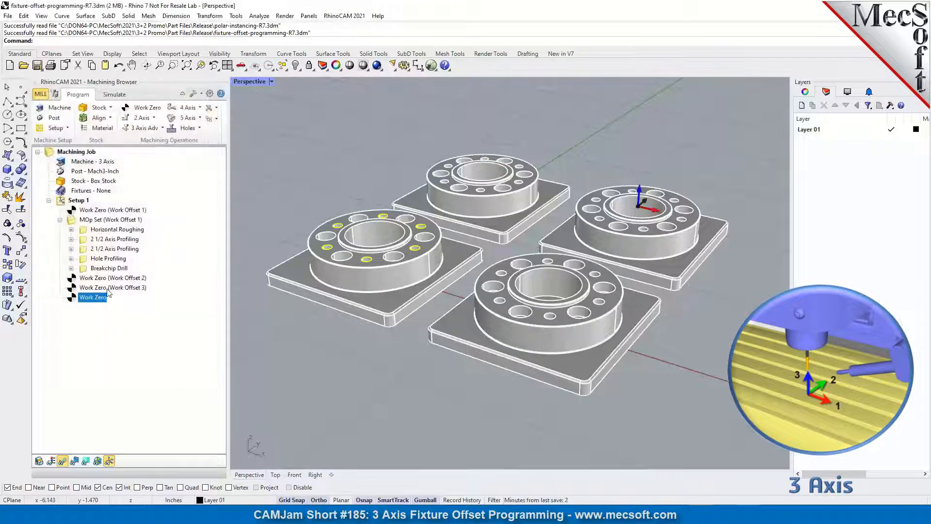
Rename the fourth work zero in the machining job as "Work Zero (Work Offset 4)".
{"action": "left_click", "coordinate": [100, 301]}
{"action": "key", "text": "End"}
{"action": "type", "text": "("}
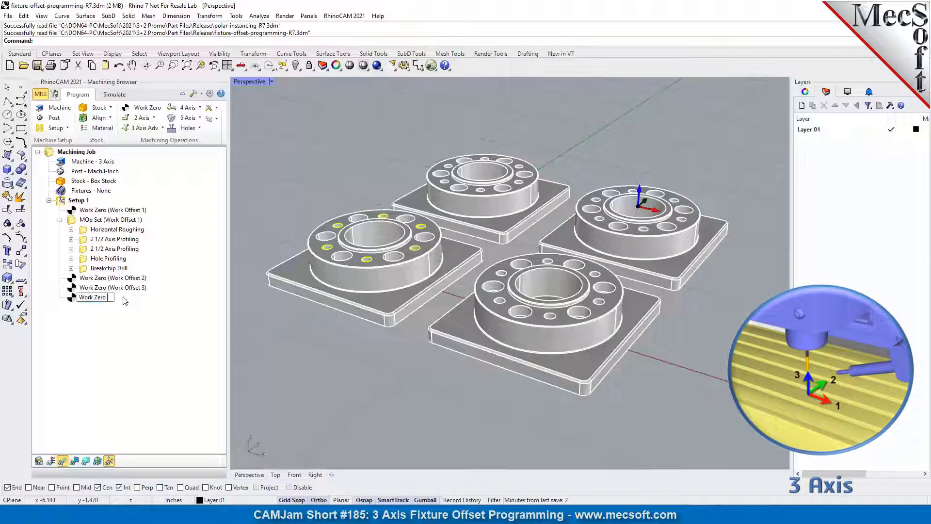
{"action": "type", "text": "Work Offset 4"}
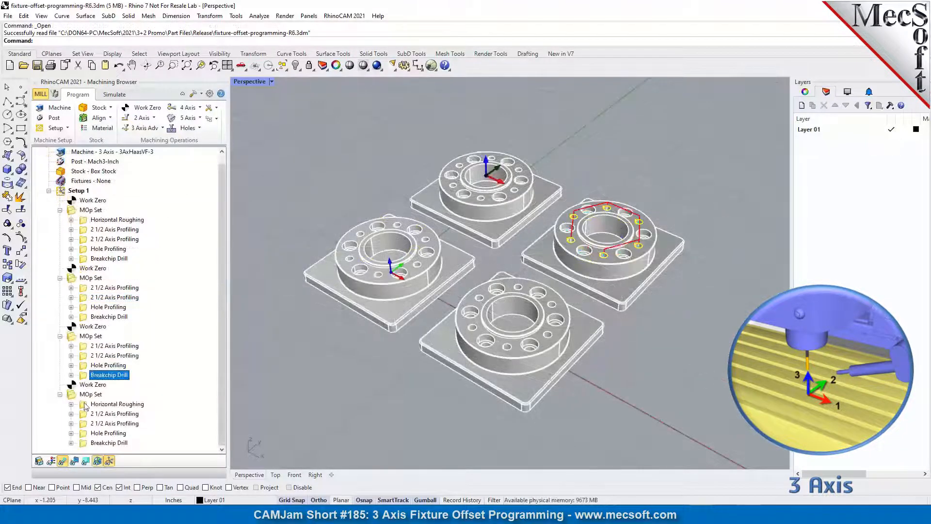
Delete the Horizontal Roughing operation from the last MOp Set in the fixture-offset-programming-R6 job.
{"action": "left_click", "coordinate": [90, 394]}
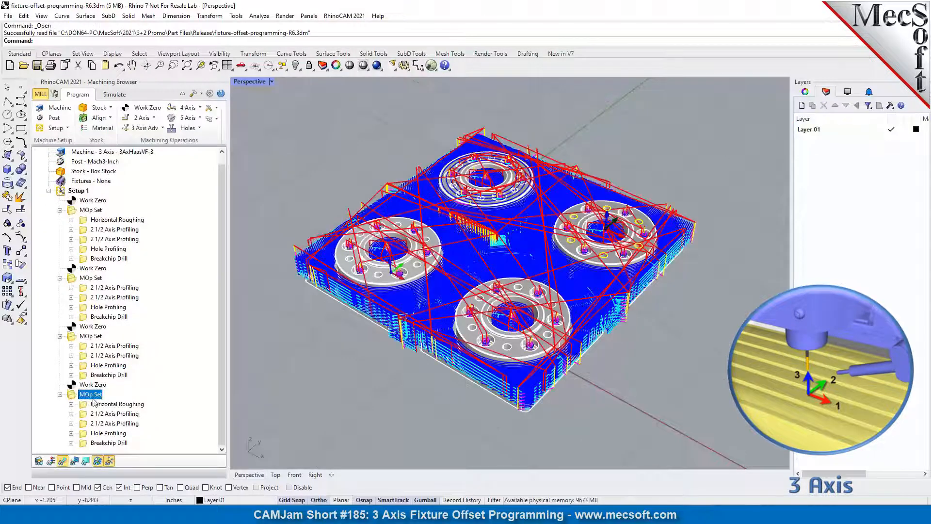
{"action": "left_click", "coordinate": [102, 404]}
{"action": "key", "text": "Delete"}
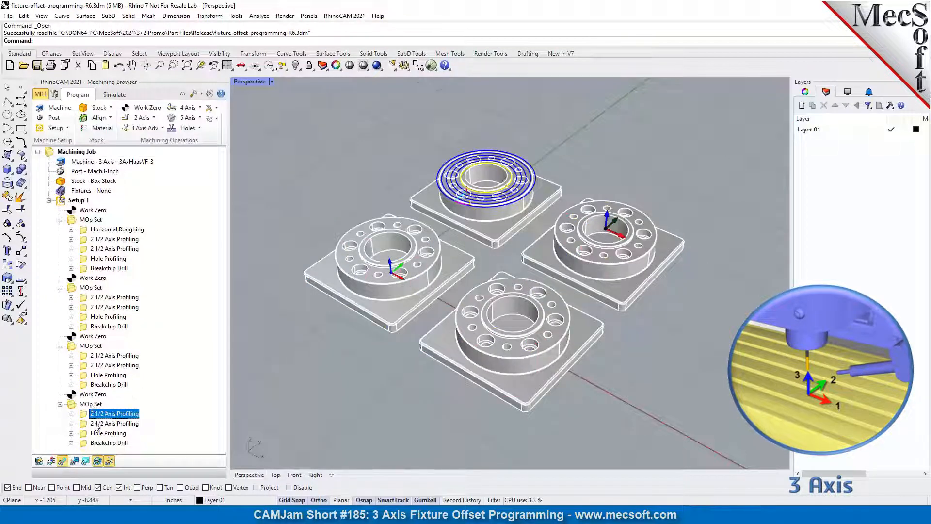
View the toolpaths of the second 2 1/2 Axis Profiling, Hole Profiling and Breakchip Drill operations in the last MOp Set.
{"action": "left_click", "coordinate": [95, 423]}
{"action": "left_click", "coordinate": [111, 433]}
{"action": "left_click", "coordinate": [112, 442]}
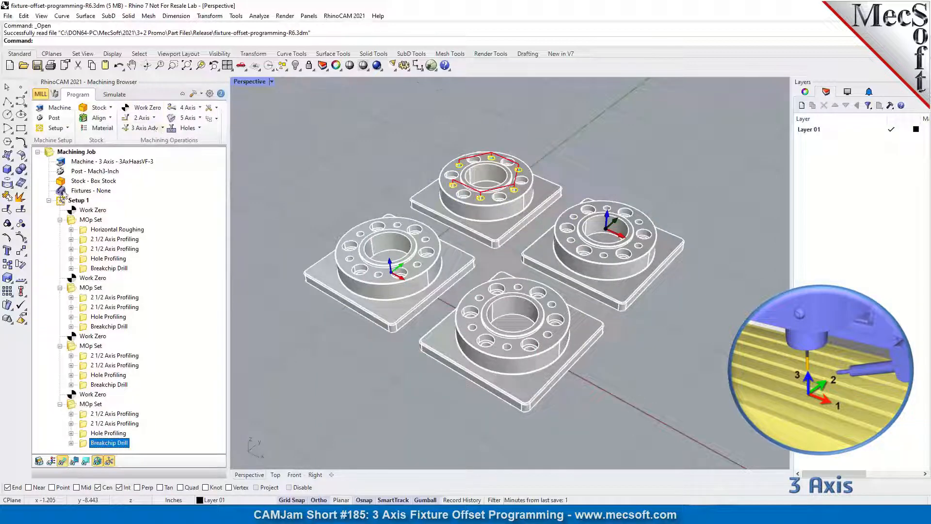
Post-process the whole machining job to the G-code file fixture-offset-programming-R6.nc.
{"action": "left_click", "coordinate": [76, 152]}
{"action": "right_click", "coordinate": [76, 152]}
{"action": "left_click", "coordinate": [121, 175]}
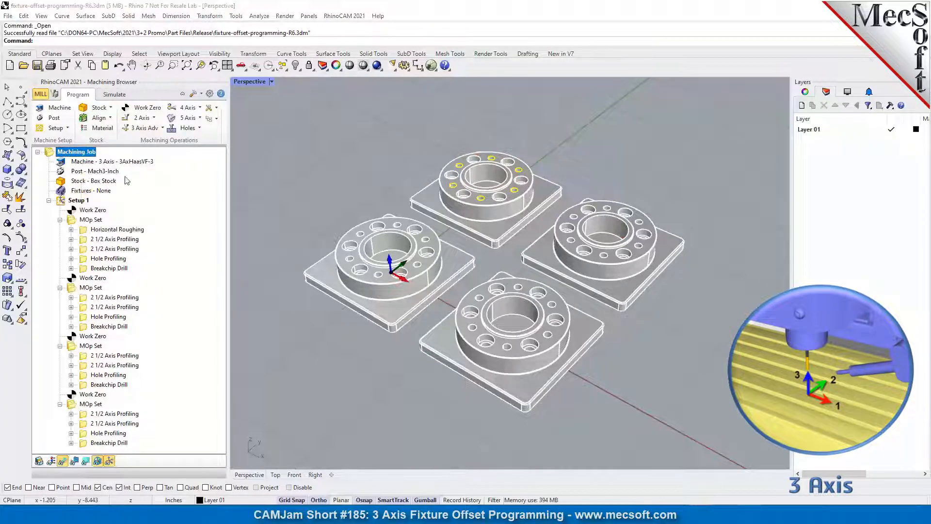
{"action": "left_click", "coordinate": [579, 315]}
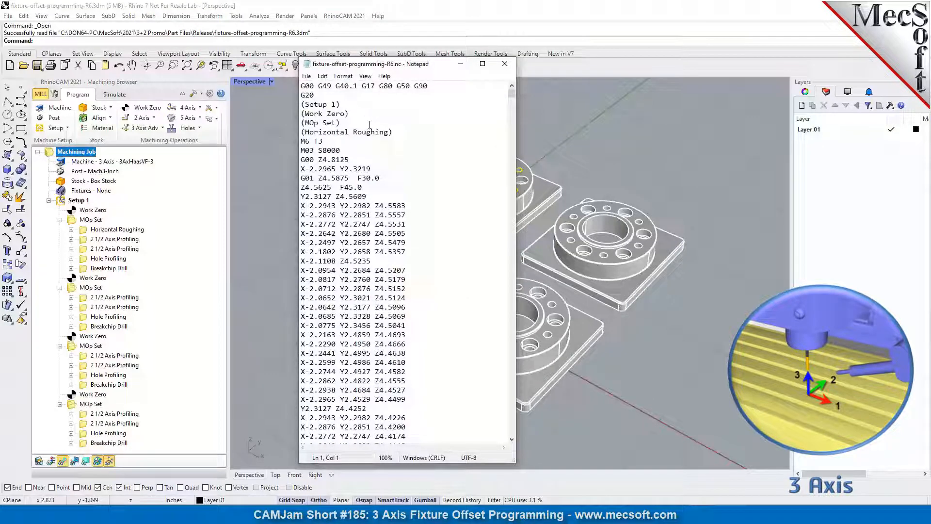
Search the posted G-code in Notepad for "(Work Zero)" and examine the offset code following the matching comment.
{"action": "left_click_drag", "start_coordinate": [349, 122], "coordinate": [300, 114]}
{"action": "left_click", "coordinate": [353, 125]}
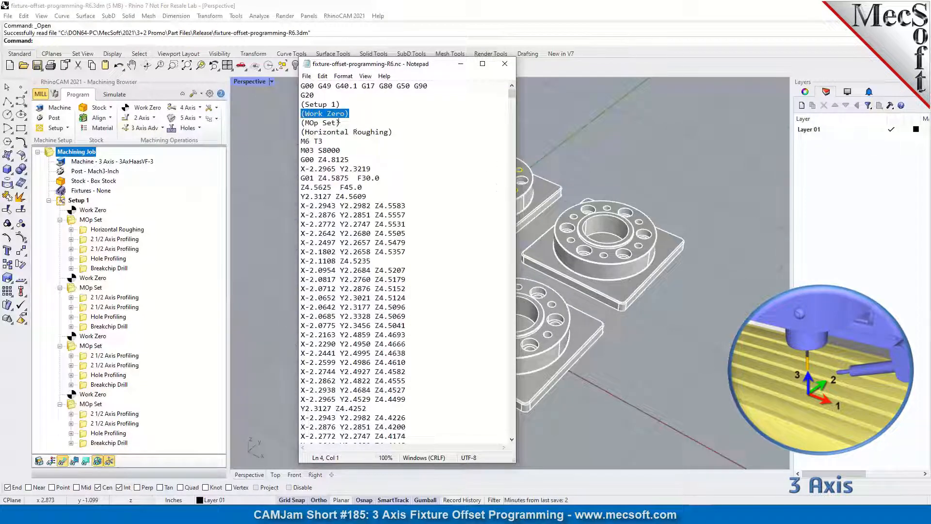
{"action": "left_click", "coordinate": [349, 105]}
{"action": "left_click", "coordinate": [322, 76]}
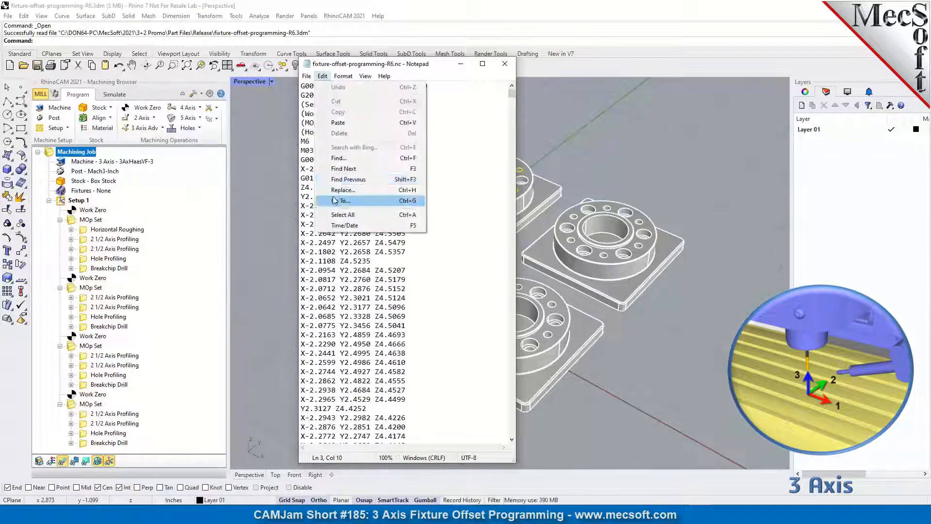
{"action": "left_click", "coordinate": [336, 159]}
{"action": "left_click", "coordinate": [429, 162]}
{"action": "left_click_drag", "start_coordinate": [463, 151], "coordinate": [207, 150]}
{"action": "left_click", "coordinate": [385, 86]}
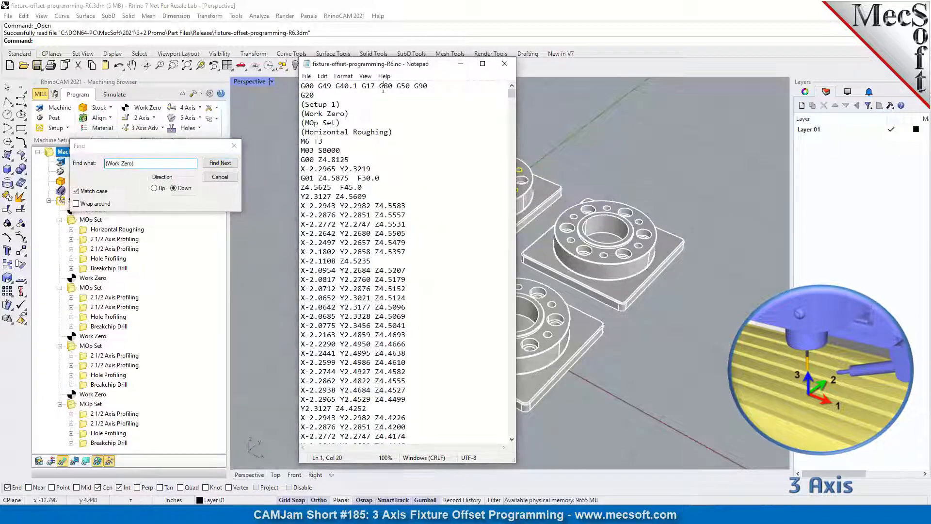
{"action": "left_click", "coordinate": [223, 165]}
{"action": "scroll", "coordinate": [385, 227], "scroll_direction": "down", "scroll_amount": 7}
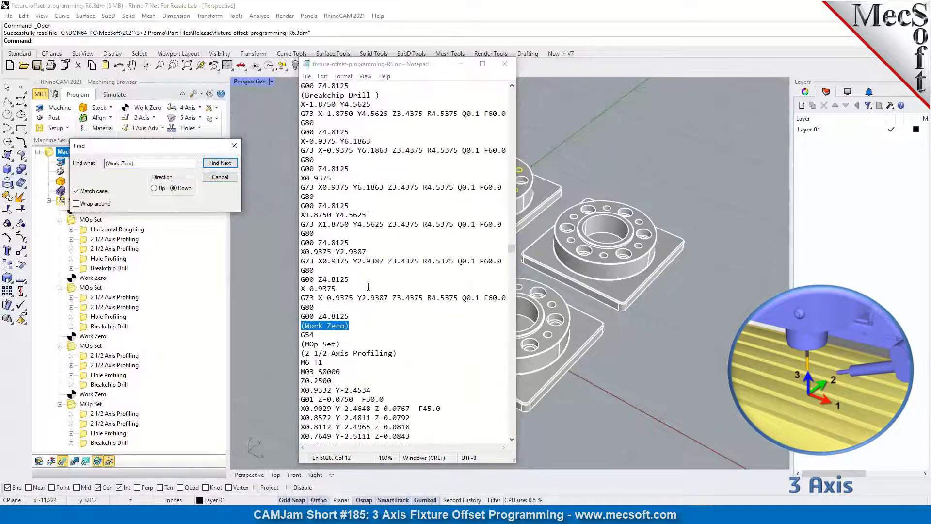
Highlight the G54 line below the current "(Work Zero)" comment, and examine the code following the next "(Work Zero)" match.
{"action": "scroll", "coordinate": [384, 227], "scroll_direction": "down", "scroll_amount": 2}
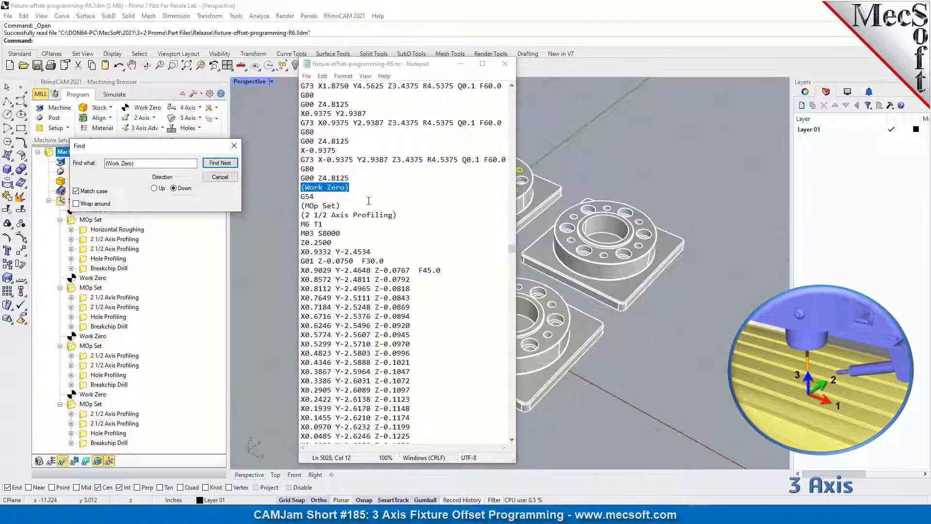
{"action": "left_click_drag", "start_coordinate": [315, 196], "coordinate": [301, 196]}
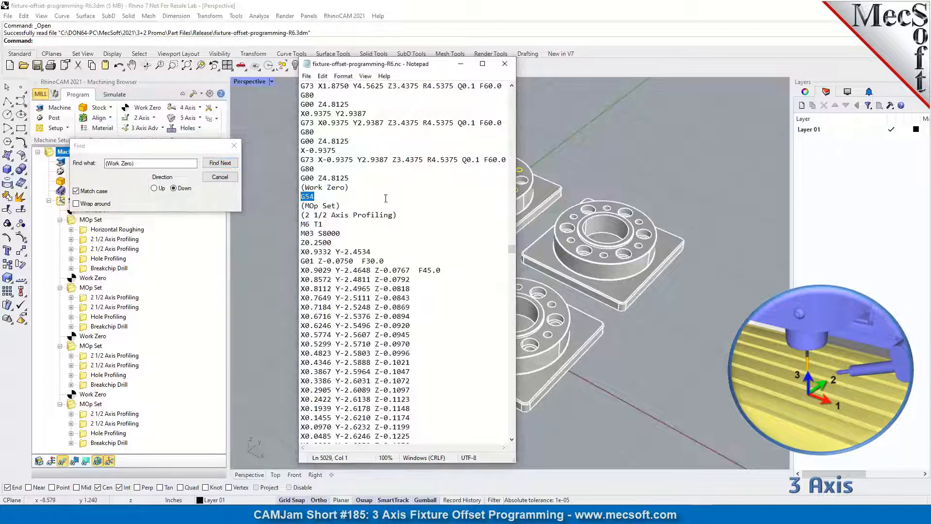
{"action": "left_click", "coordinate": [220, 162]}
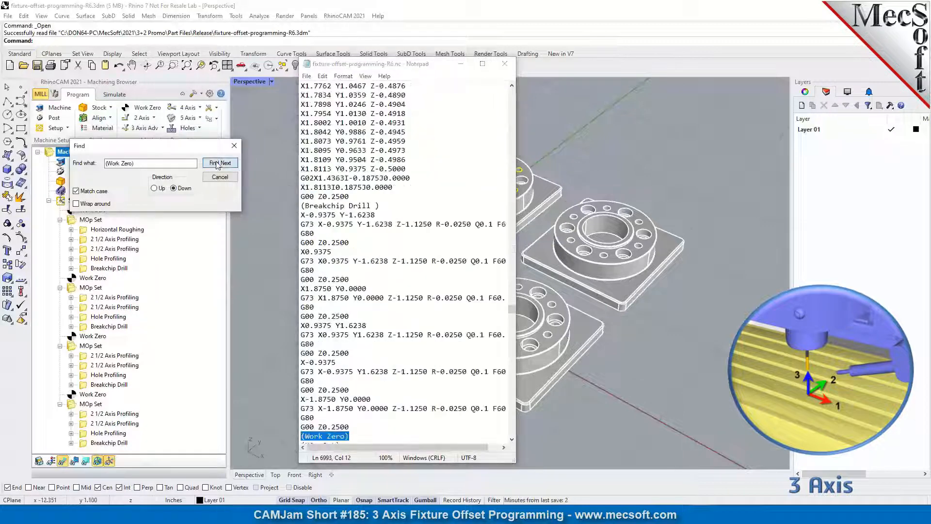
{"action": "scroll", "coordinate": [415, 197], "scroll_direction": "down", "scroll_amount": 10}
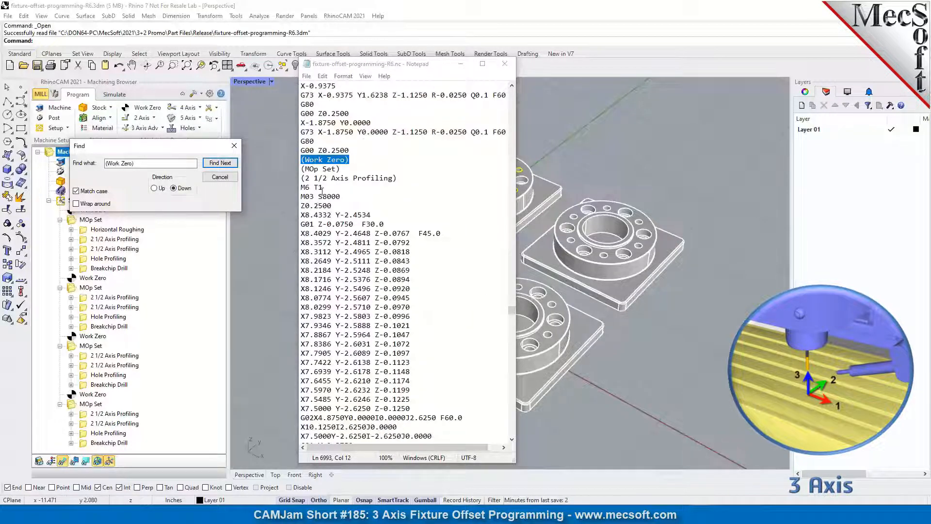
{"action": "left_click", "coordinate": [332, 186]}
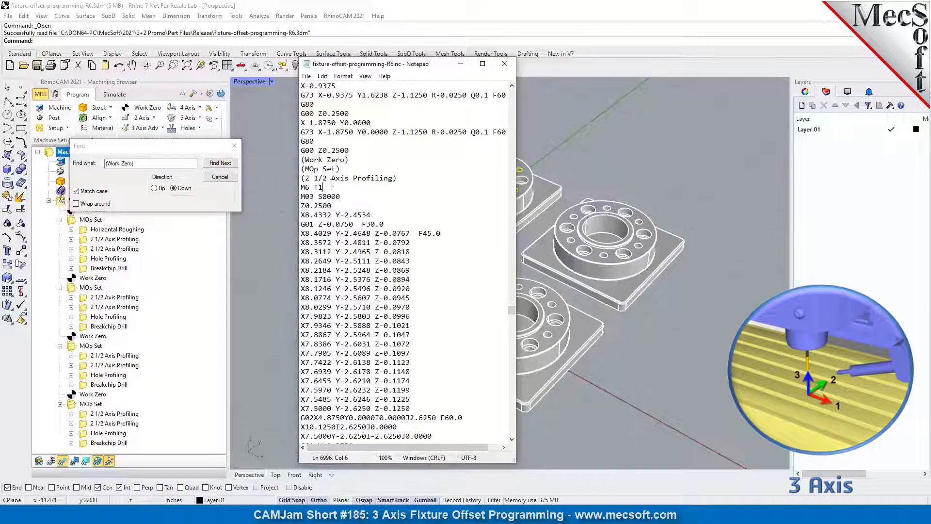
Search for the remaining "(Work Zero)" comments through to the end of the G-code and check the code following them.
{"action": "left_click", "coordinate": [220, 162]}
{"action": "scroll", "coordinate": [382, 240], "scroll_direction": "down", "scroll_amount": 5}
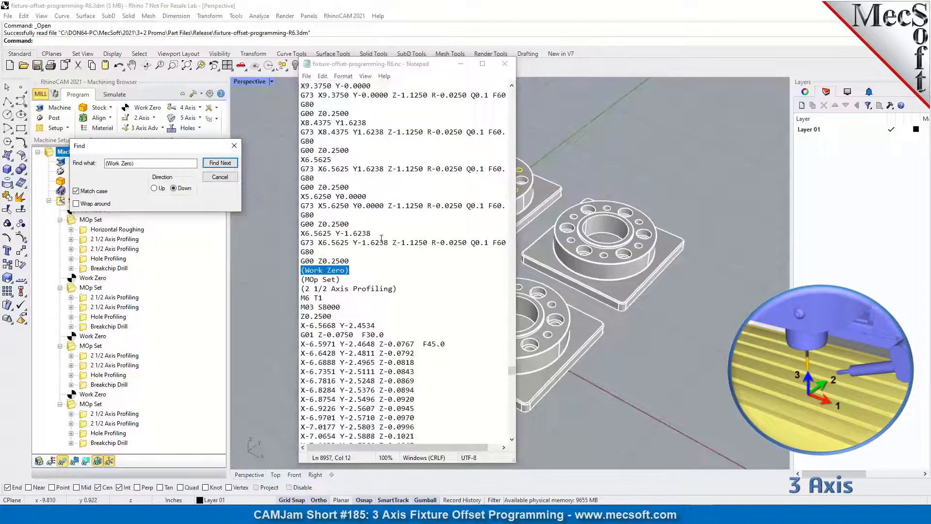
{"action": "left_click", "coordinate": [221, 162]}
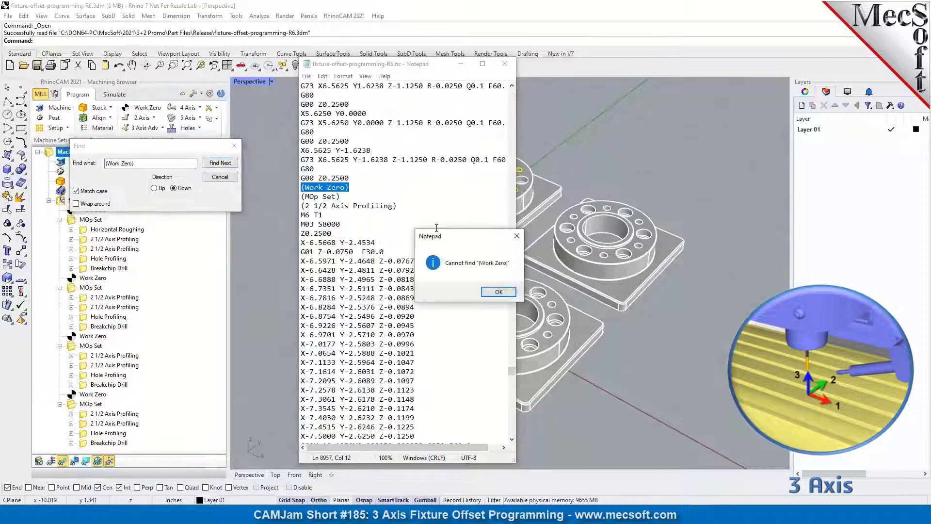
{"action": "left_click", "coordinate": [502, 294]}
Review the profiling toolpath code after the last "(Work Zero)" comment, and close the search and the G-code file.
{"action": "scroll", "coordinate": [428, 299], "scroll_direction": "down", "scroll_amount": 7}
{"action": "scroll", "coordinate": [428, 299], "scroll_direction": "down", "scroll_amount": 15}
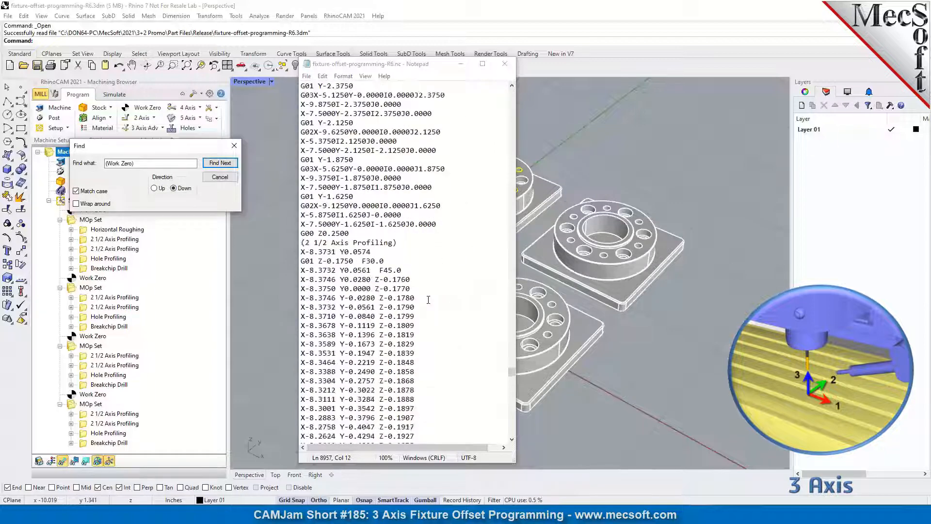
{"action": "left_click", "coordinate": [234, 146]}
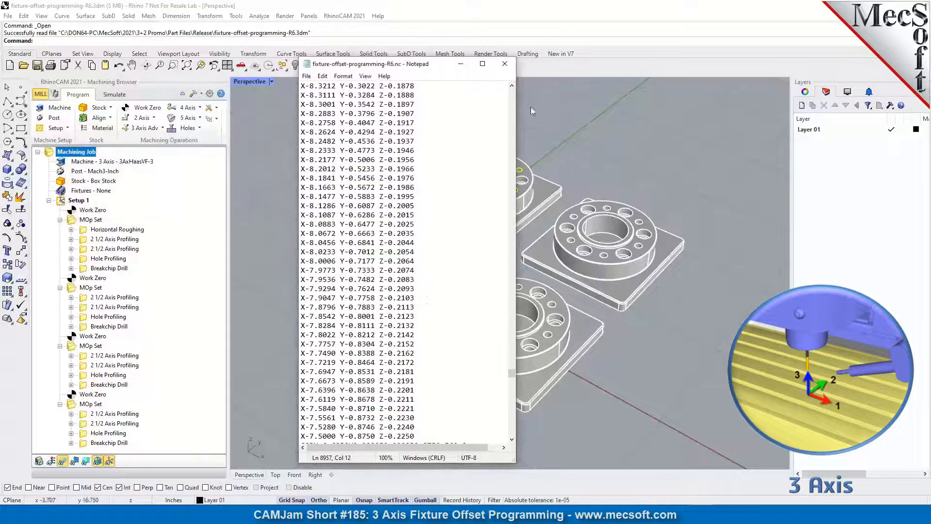
{"action": "left_click", "coordinate": [505, 63]}
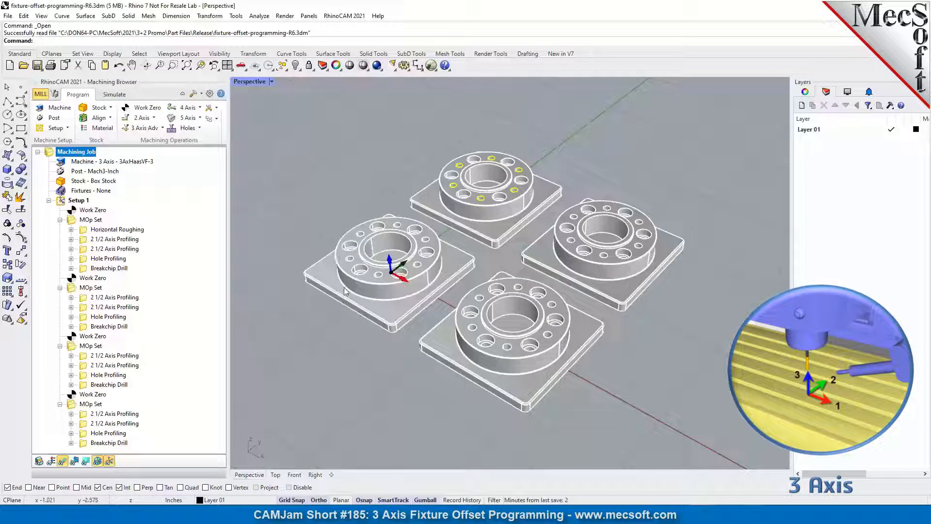